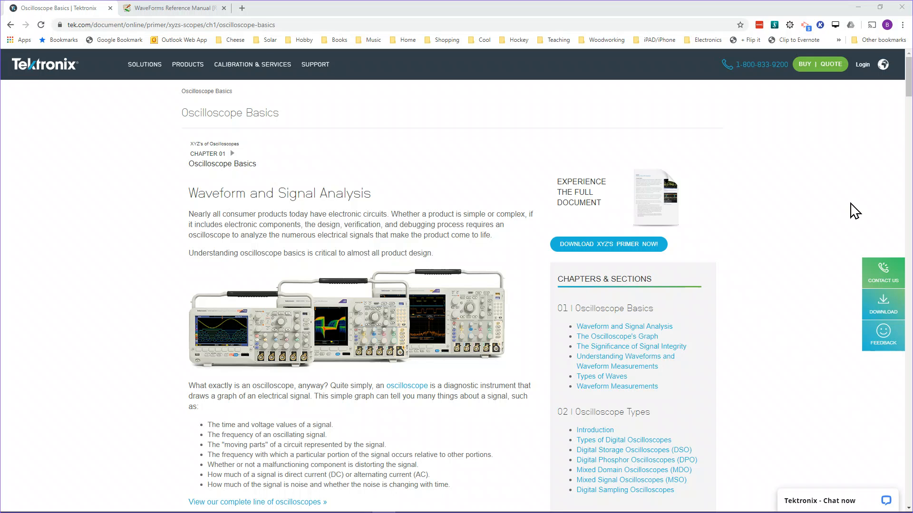
Step: Look through the Tektronix Oscilloscope Basics page, including the oscilloscope graph and common waveform figures
scroll(908, 109, down, 3)
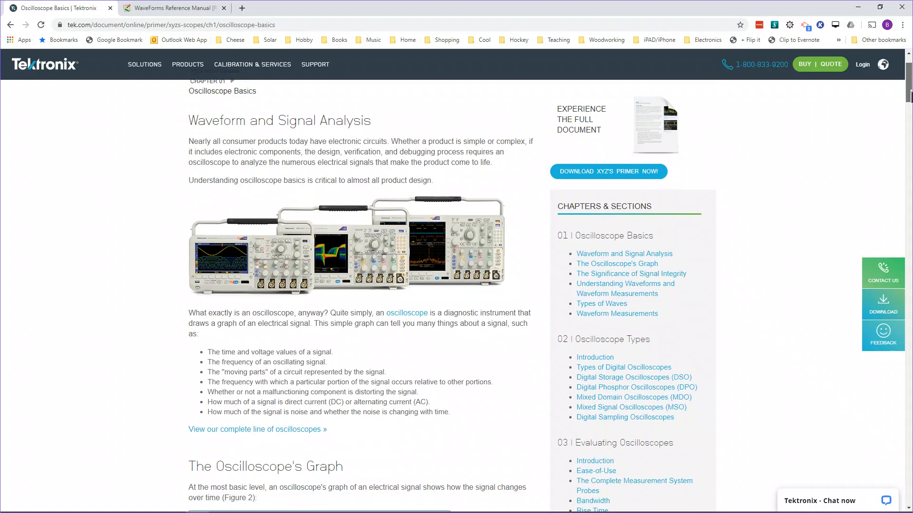
scroll(910, 143, down, 10)
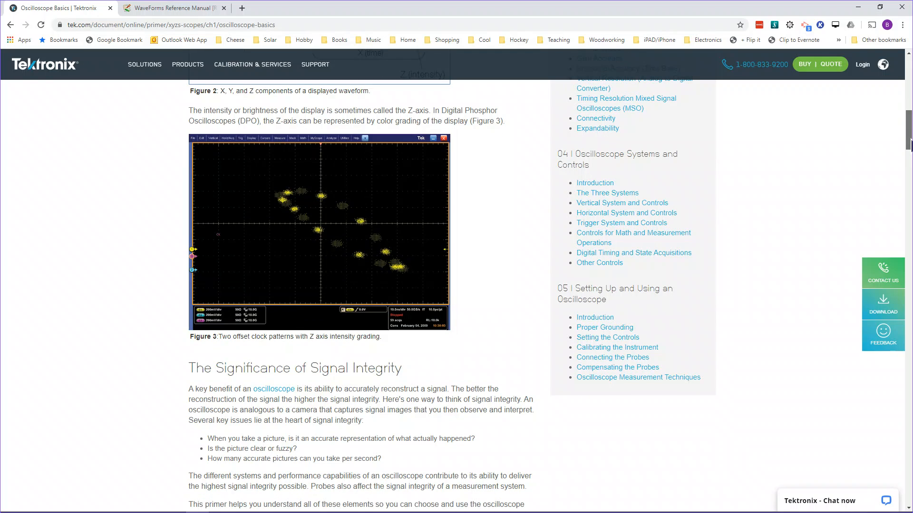
scroll(910, 142, down, 10)
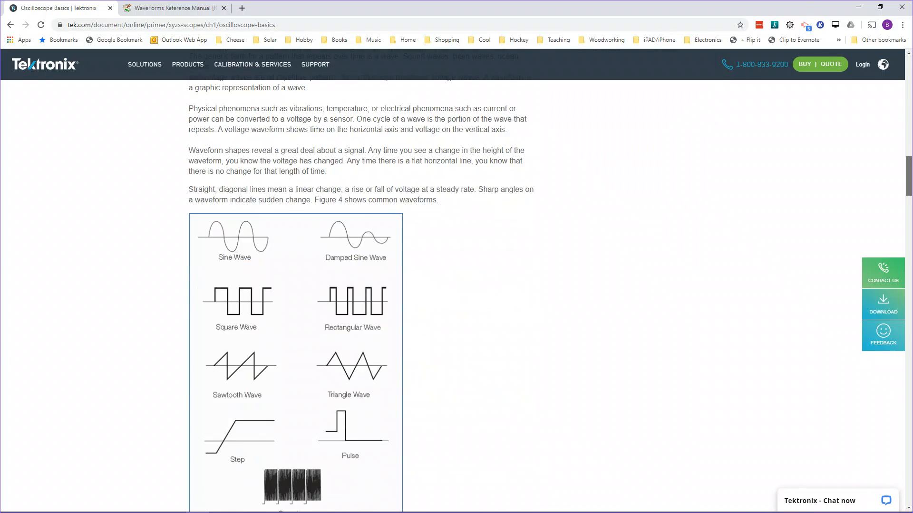
scroll(910, 122, up, 20)
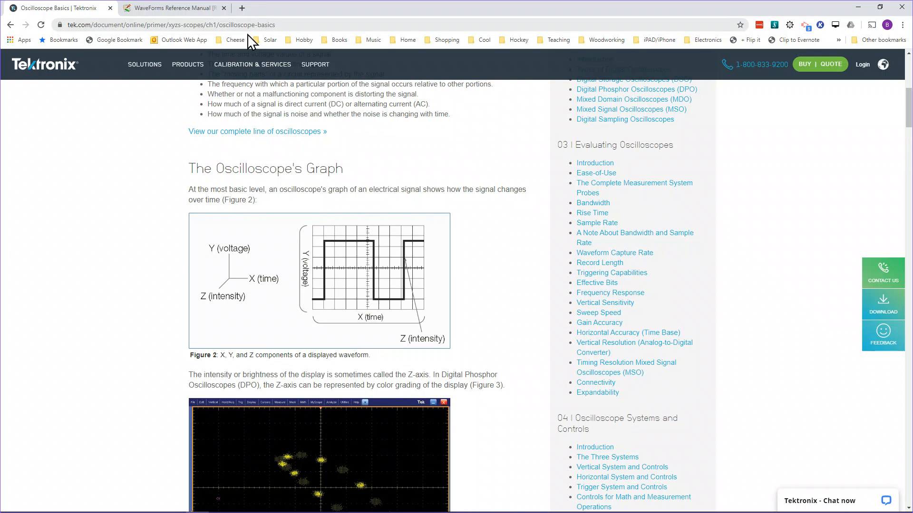
Step: Review the Oscilloscope chapter and its Control section in the WaveForms Reference Manual
click(175, 9)
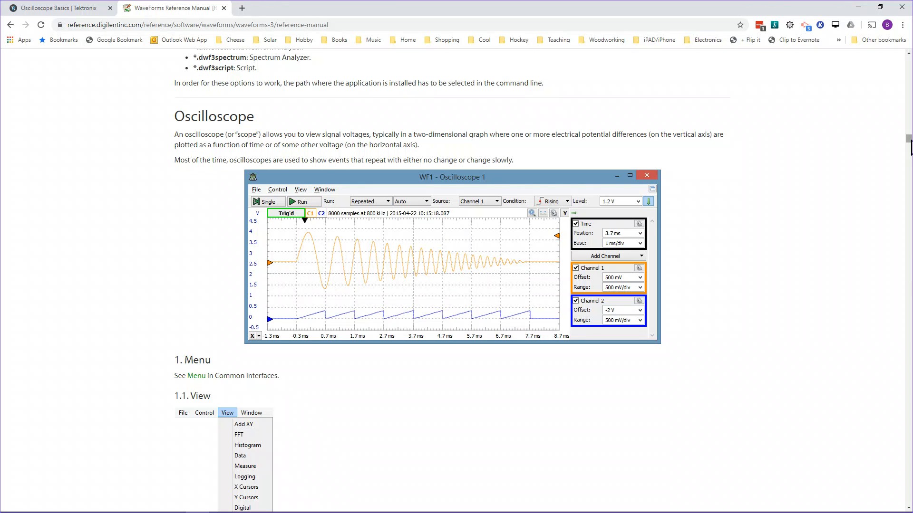
drag(910, 148, 910, 155)
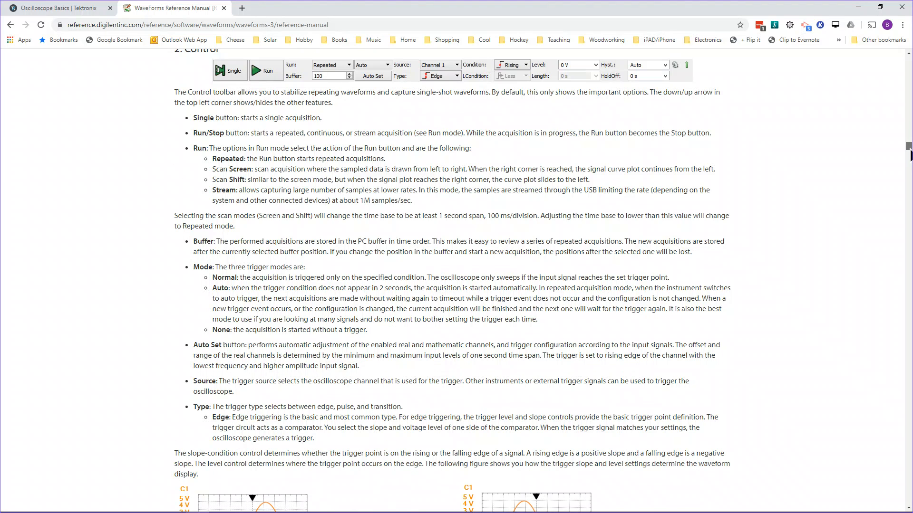
drag(910, 154, 910, 146)
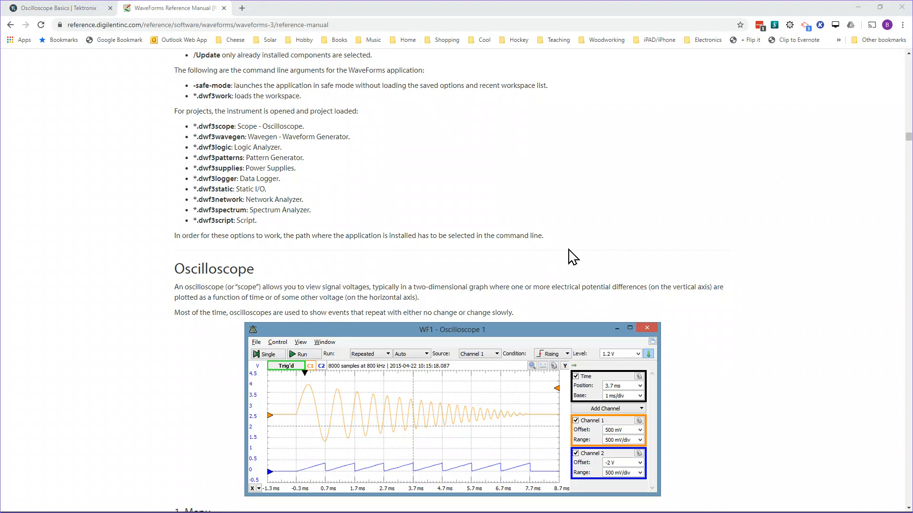
Step: Switch to WaveForms, examine the two output signals set in Wavegen 1, and return to Scope 1
key(alt+Tab)
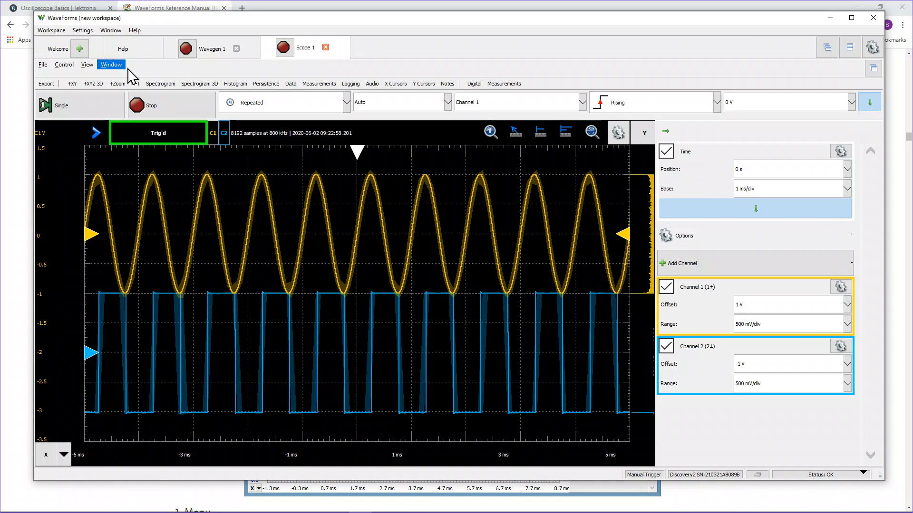
click(220, 50)
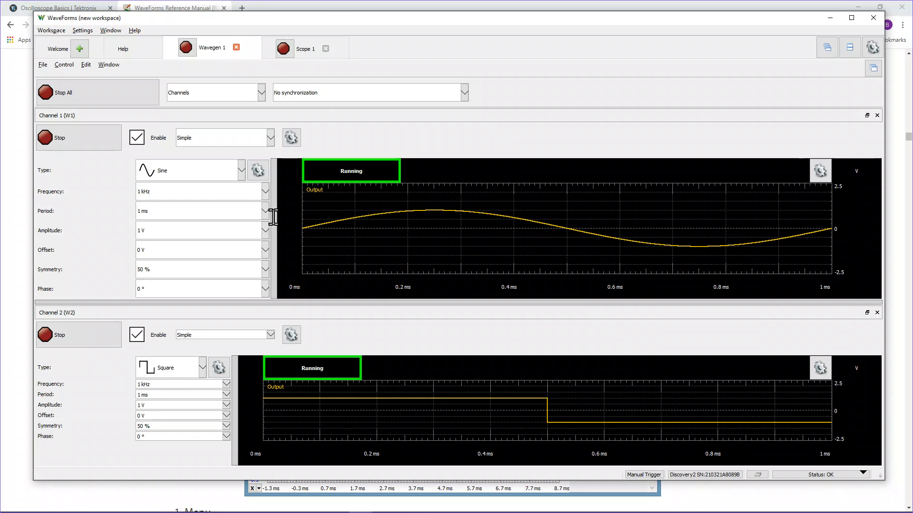
click(309, 52)
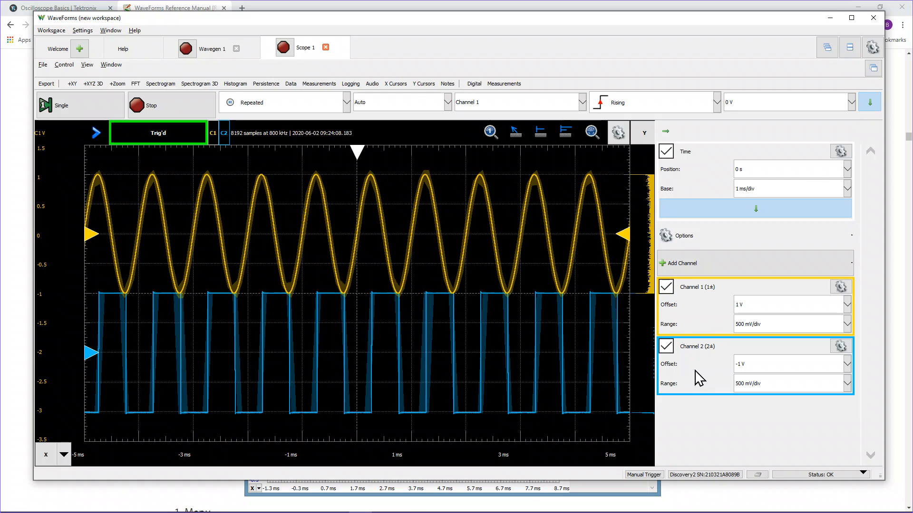
Step: Turn Channel 2 and Channel 1 off and on again one at a time, and inspect Channel 1's additional settings
click(666, 348)
click(667, 348)
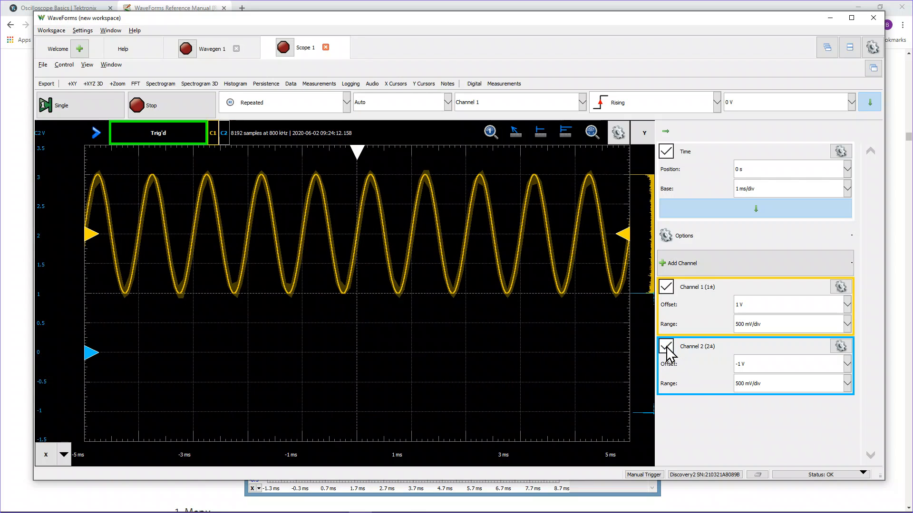
click(668, 290)
click(667, 287)
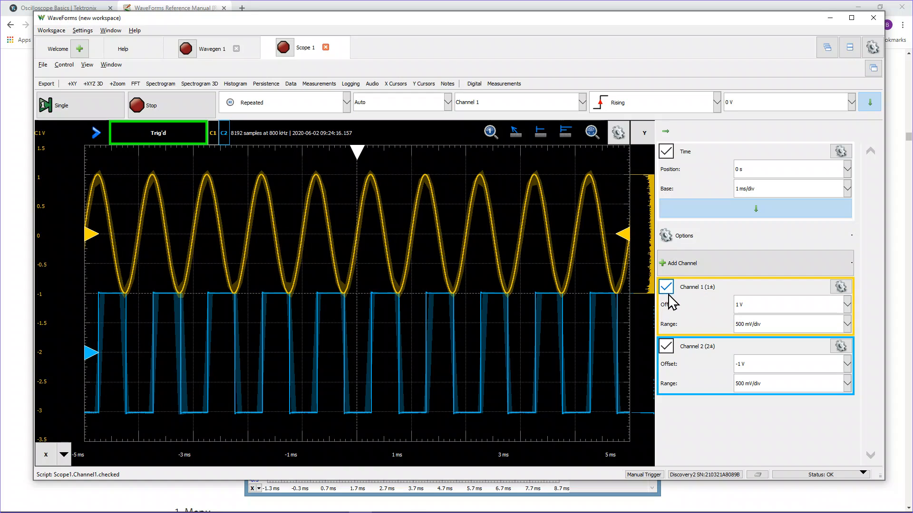
click(844, 288)
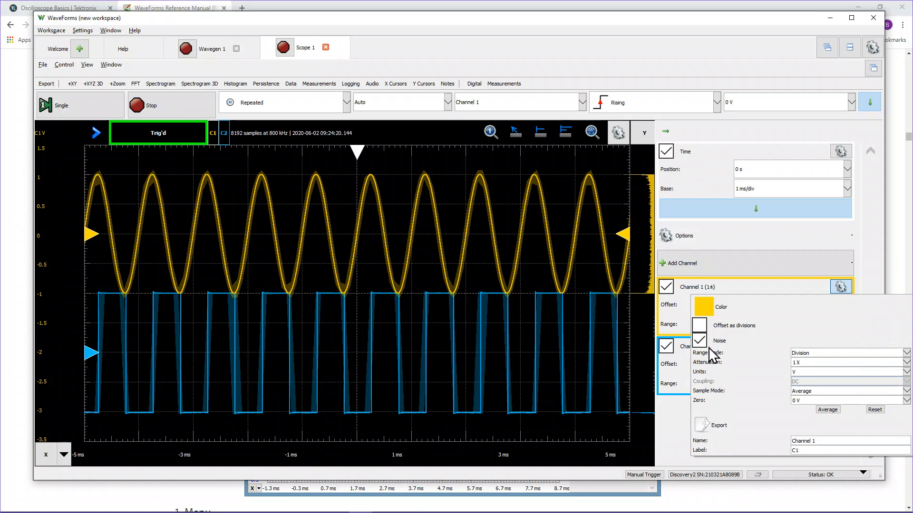
click(674, 448)
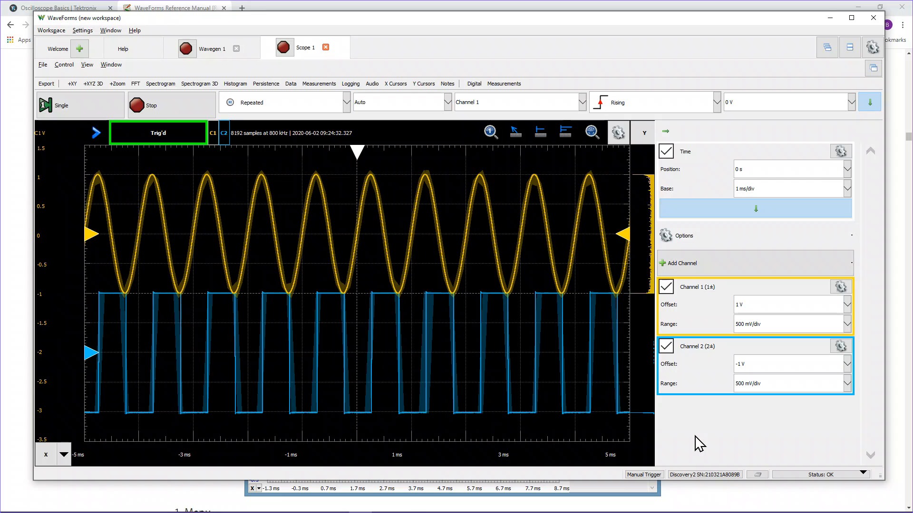
Step: Turn off Channel 2 and shift Channel 1's offset to 0 V, down to -1 V and back to 0 V
click(666, 347)
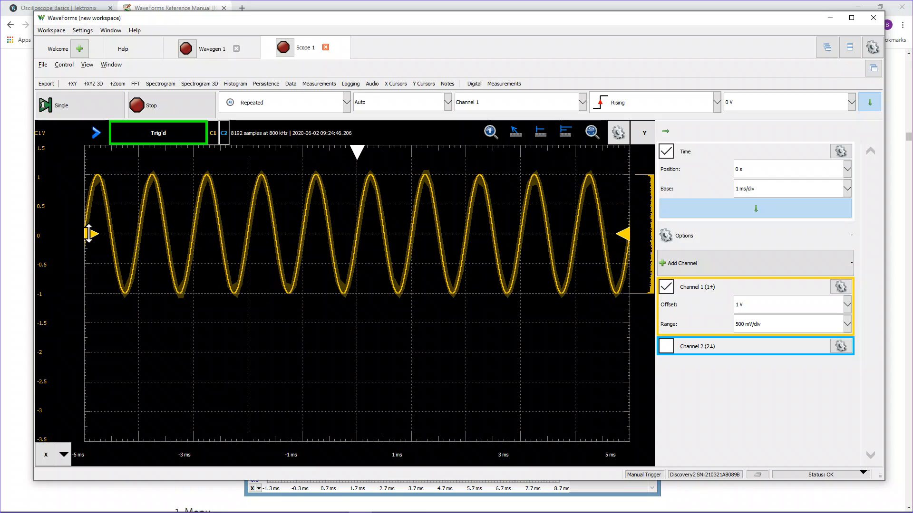
drag(89, 233, 89, 291)
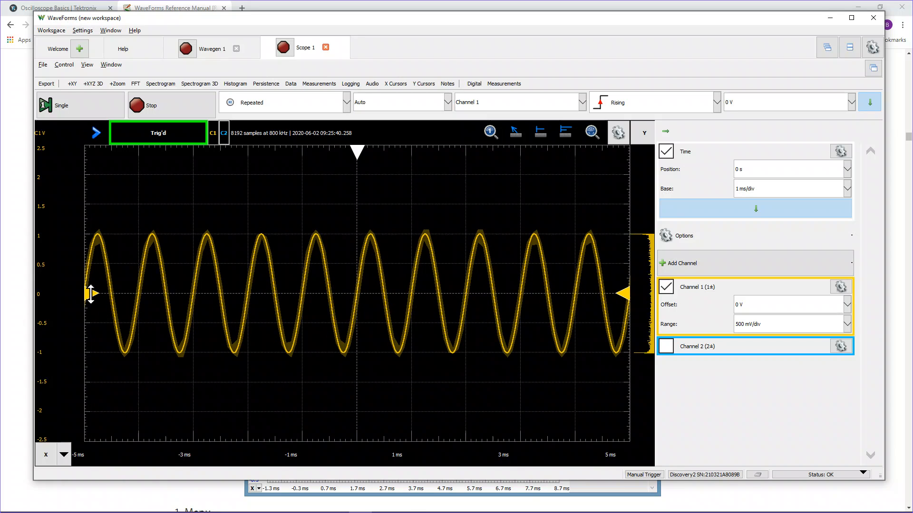
drag(90, 299, 85, 353)
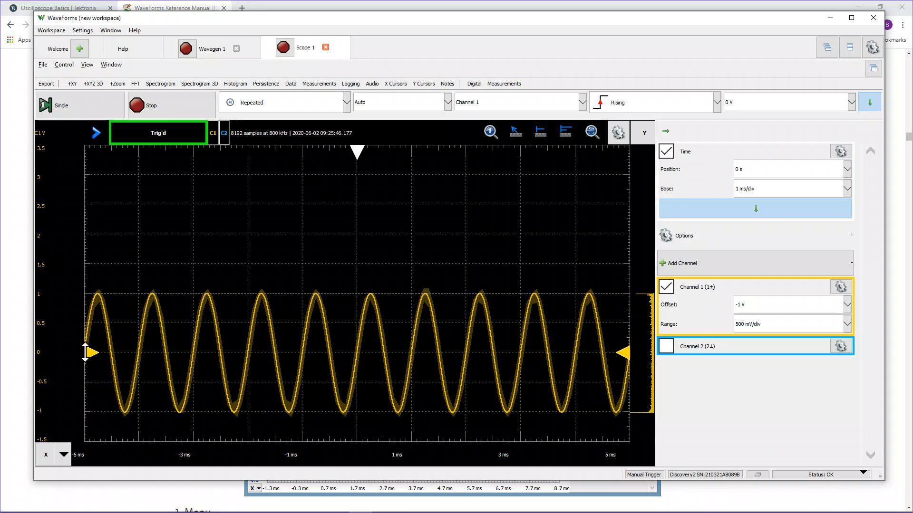
drag(90, 354, 88, 295)
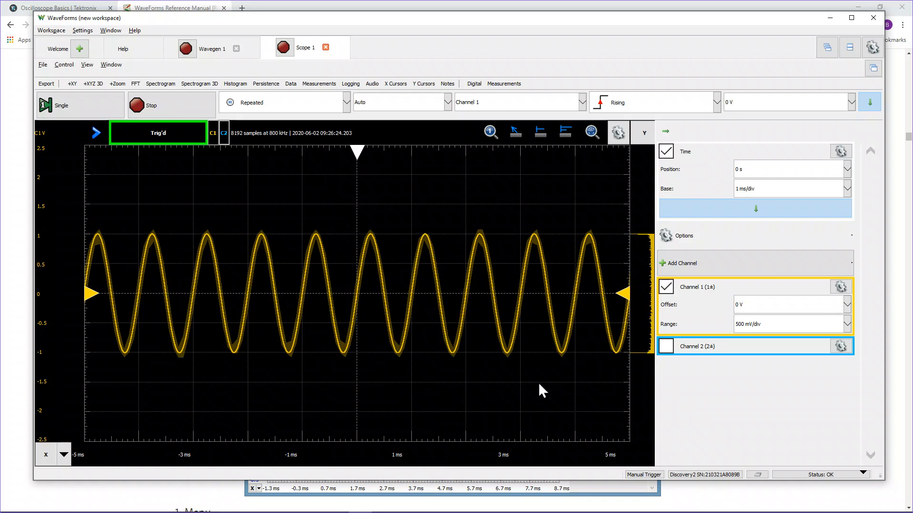
Step: Try Channel 1 ranges of 1 V/div, 200 mV/div and 100 mV/div, and return the range to 500 mV/div
click(847, 325)
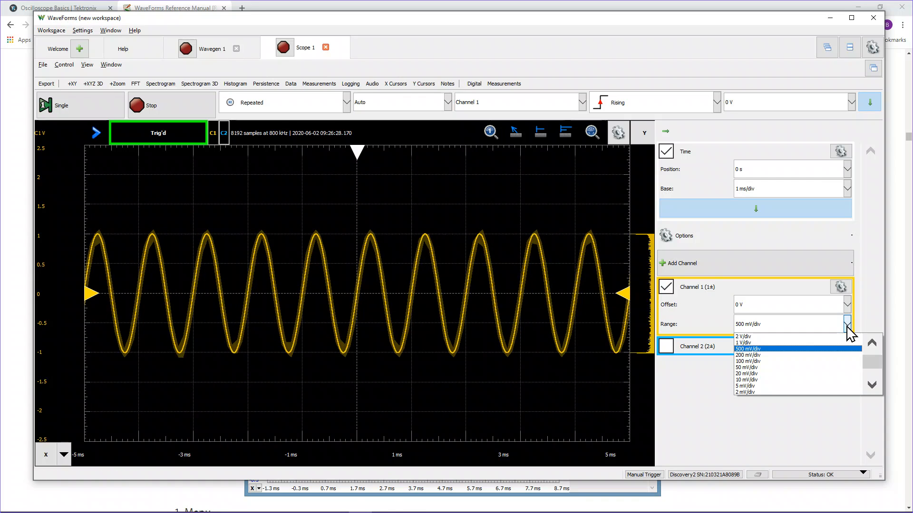
click(830, 343)
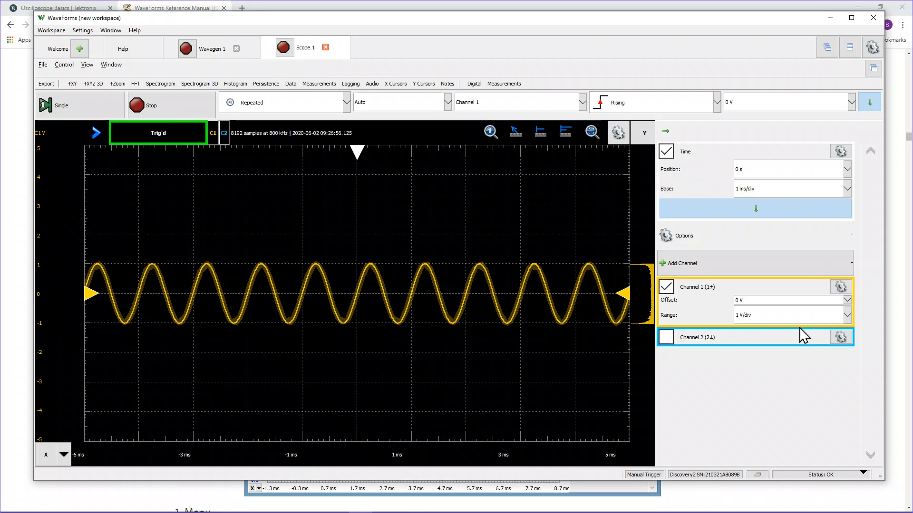
click(848, 317)
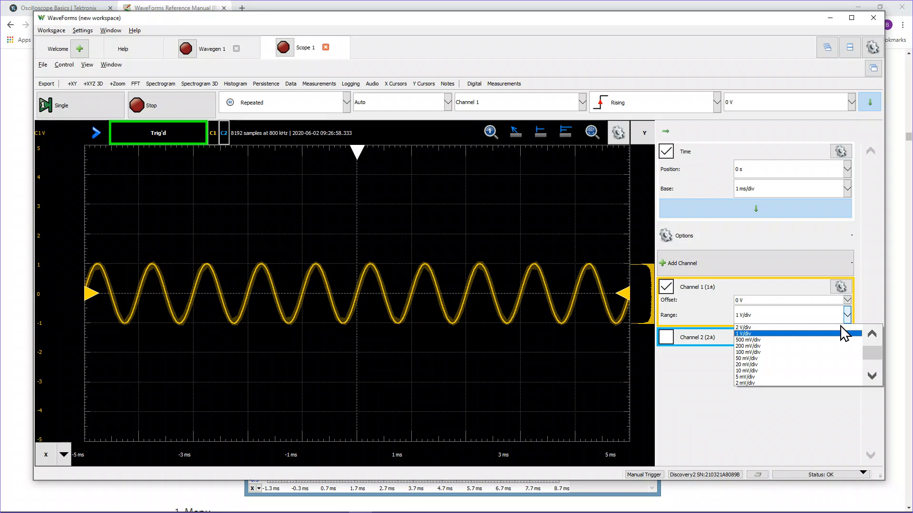
click(871, 336)
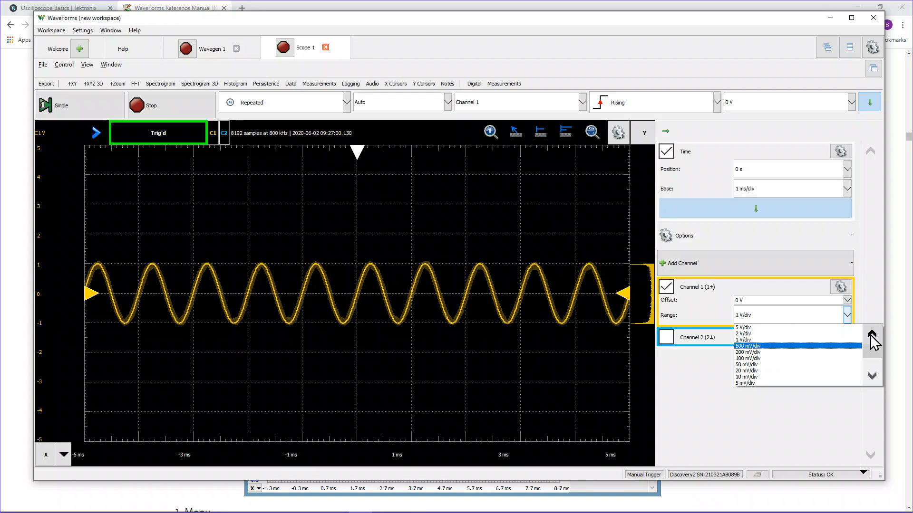
click(805, 354)
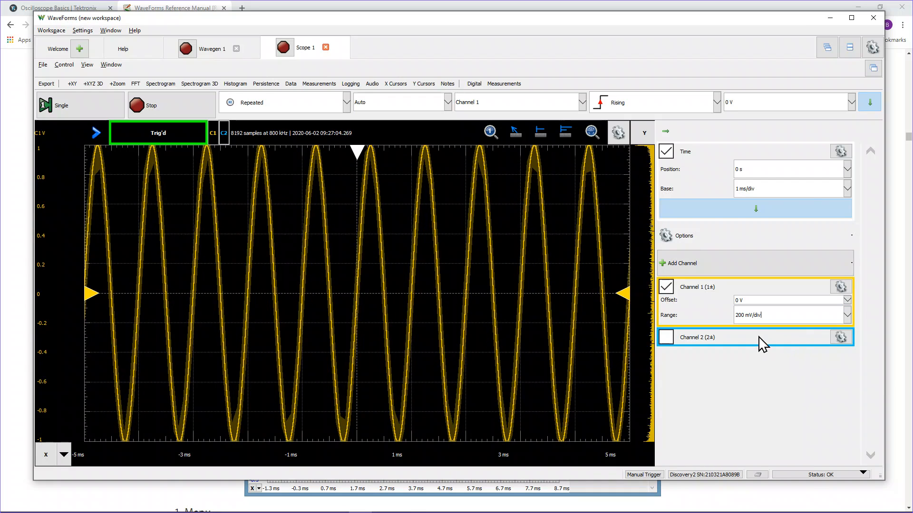
click(847, 314)
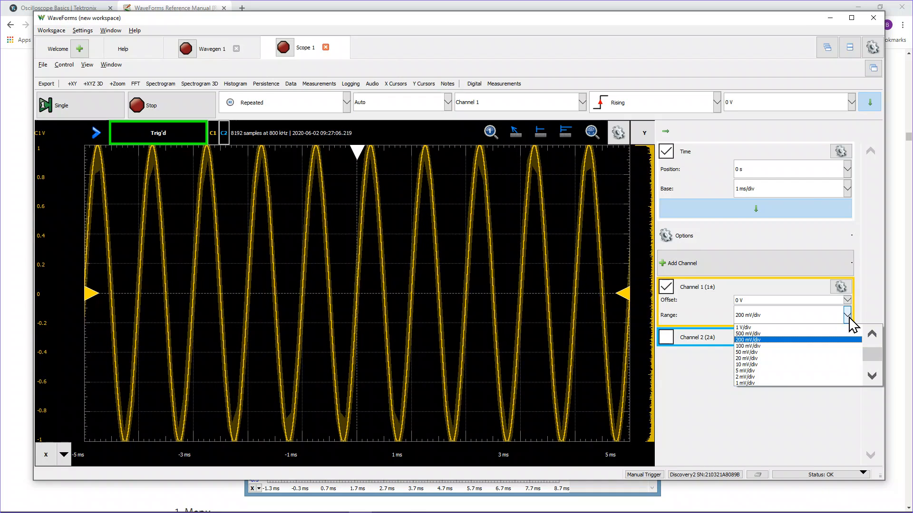
click(806, 358)
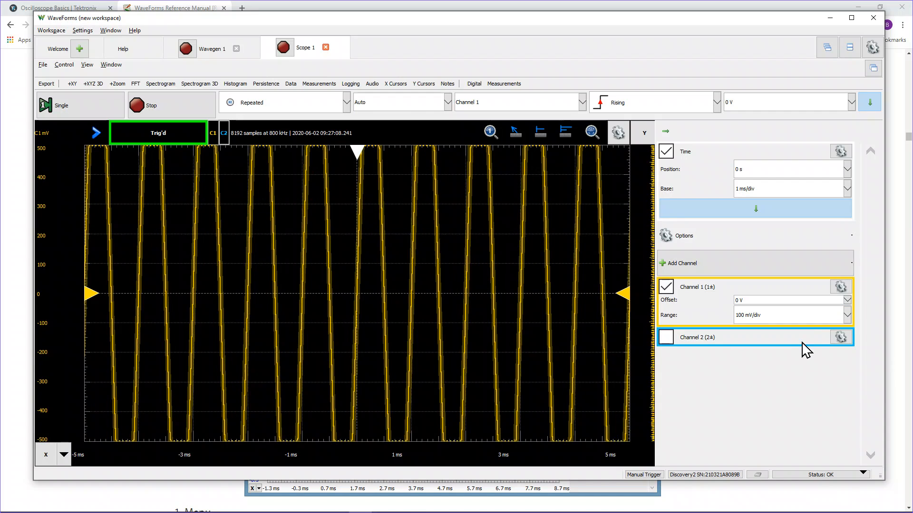
click(848, 315)
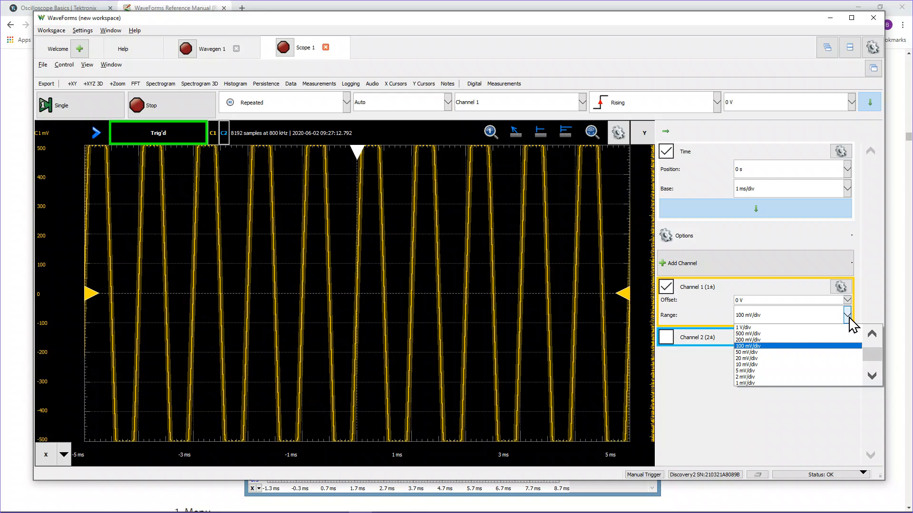
click(806, 334)
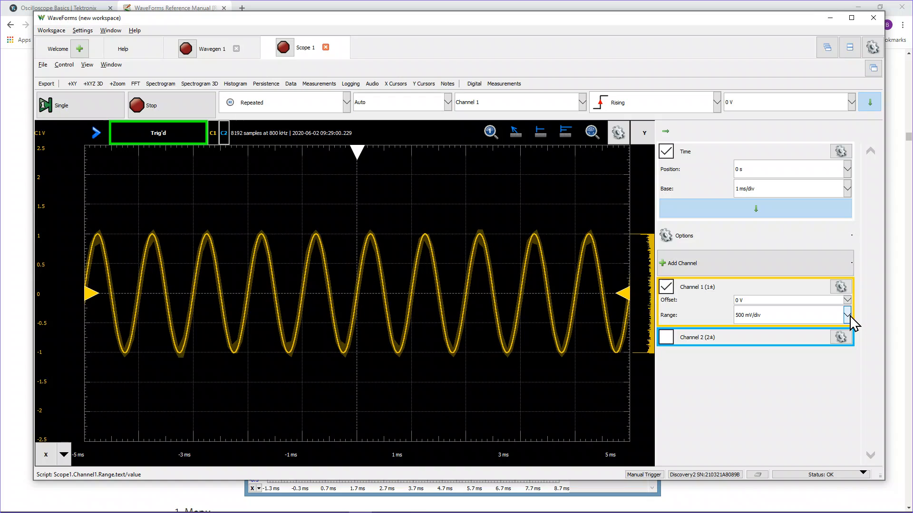
Step: Try scope time bases of 2 ms/div and 200 us/div on the Channel 1 sine wave
click(847, 189)
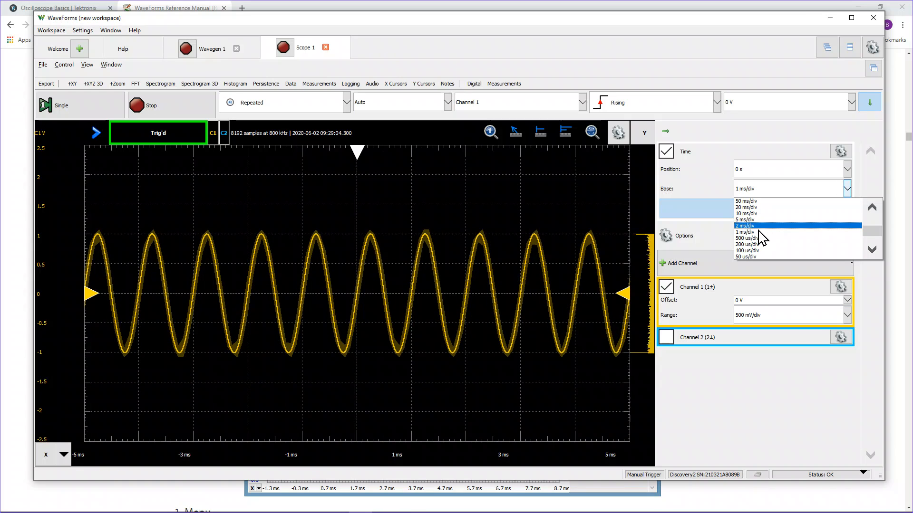
click(759, 226)
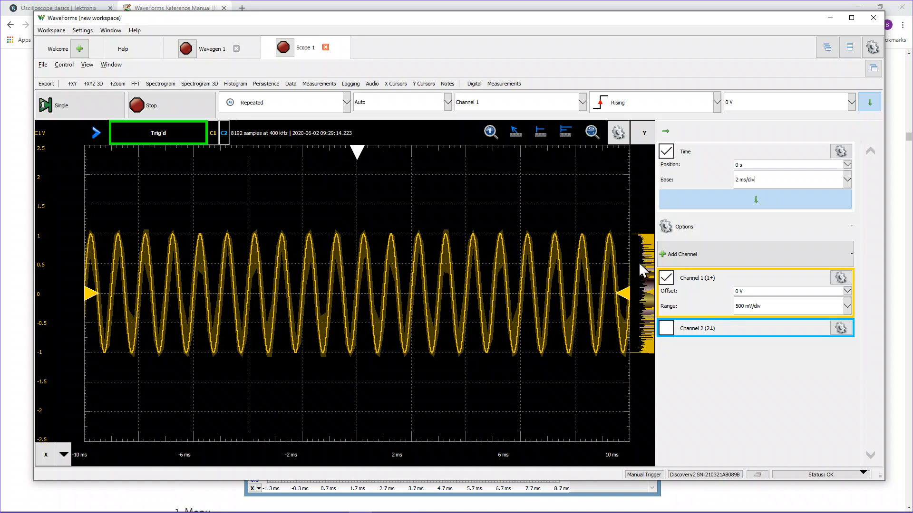
click(850, 183)
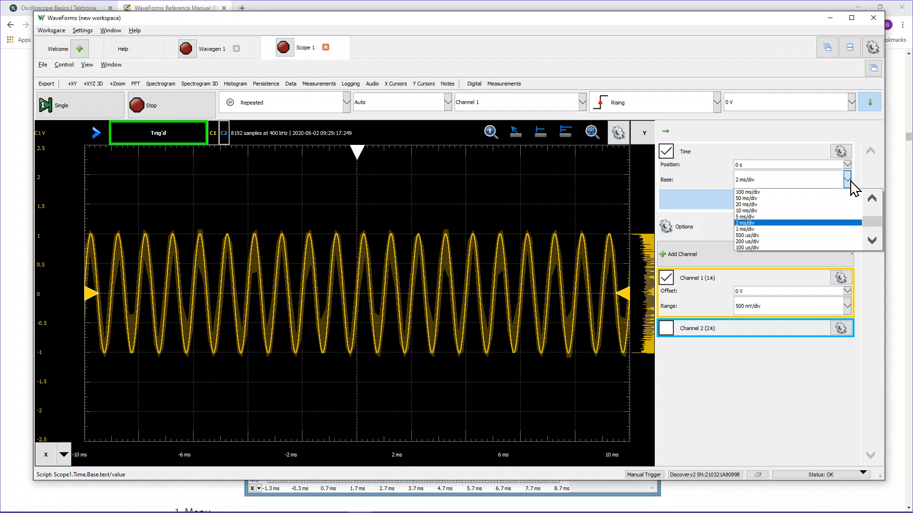
click(818, 241)
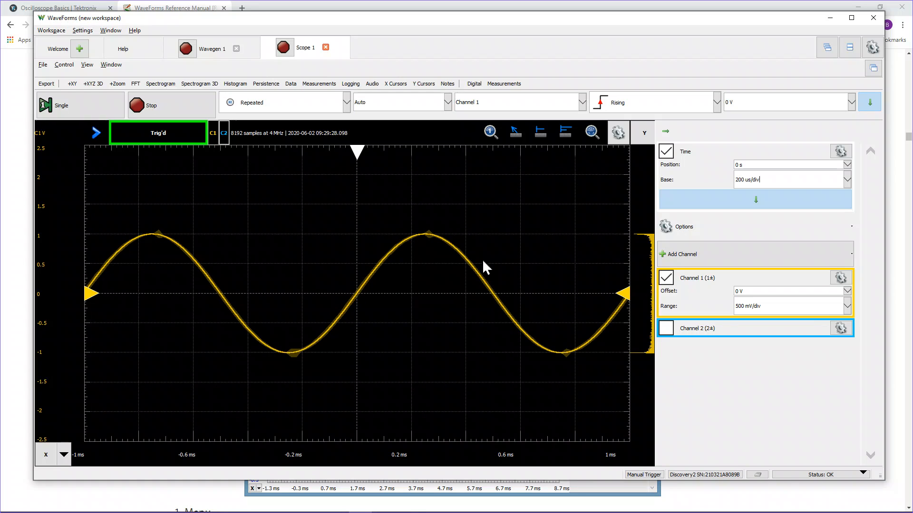
Step: Set the scope's time base to 500 us/div
click(847, 181)
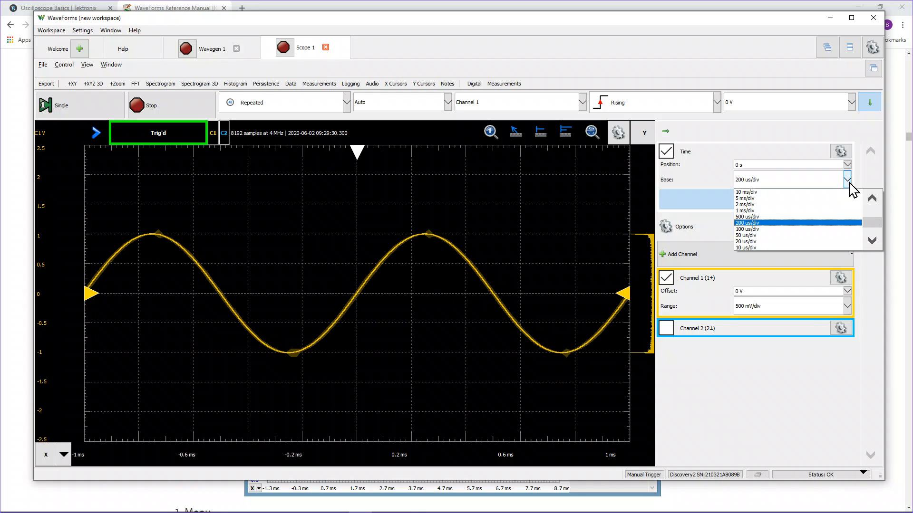
click(798, 230)
click(798, 228)
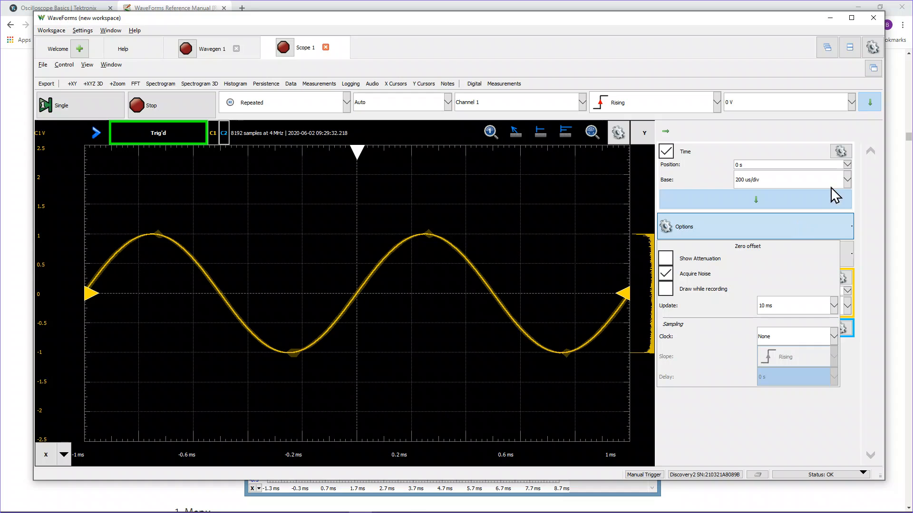
click(847, 181)
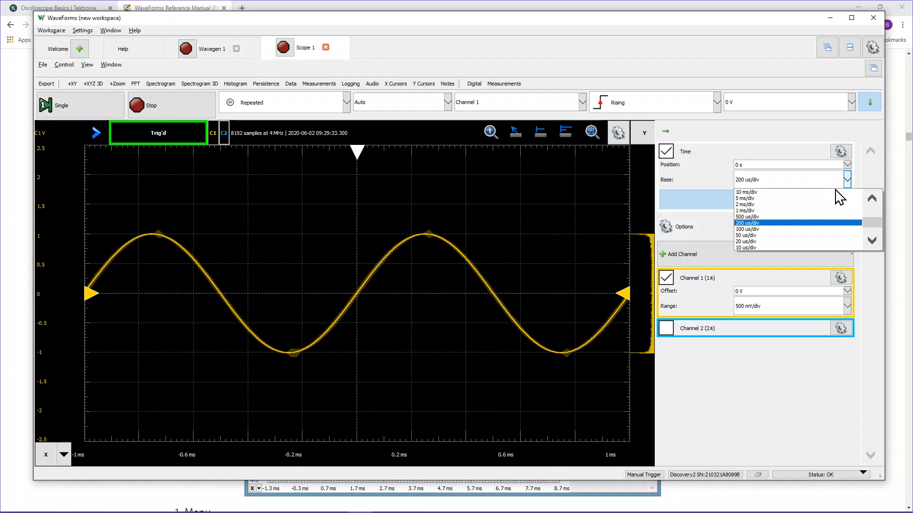
click(800, 217)
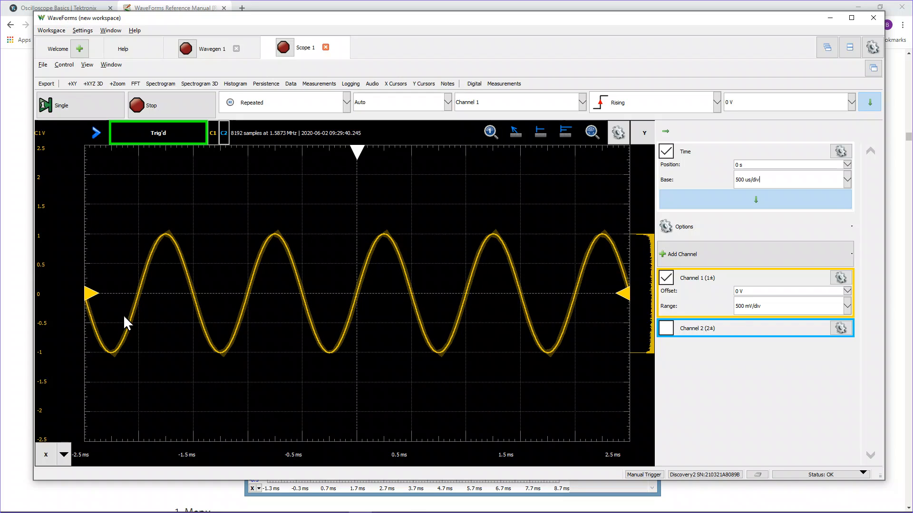
Step: Raise Channel 1's offset to 1.5 V and turn on Channel 2 with its offset at -1 V
drag(90, 293, 95, 206)
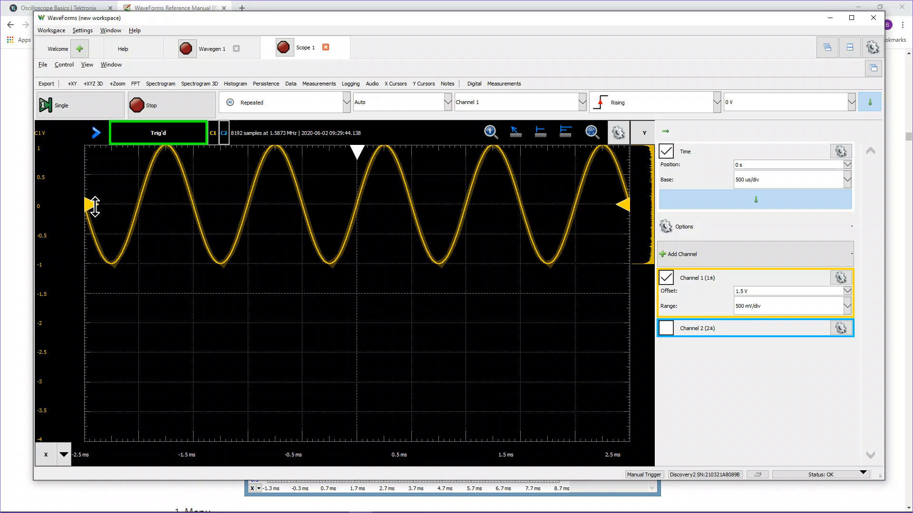
click(668, 333)
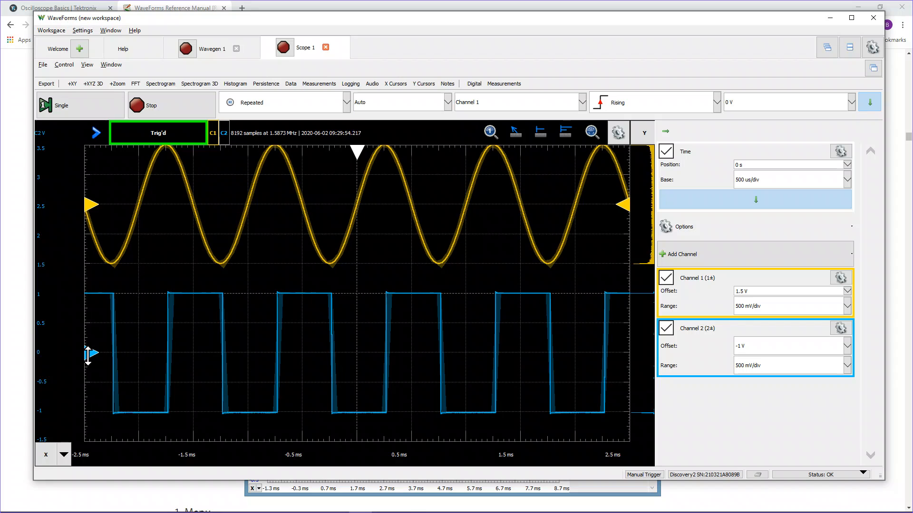
mouse_move(88, 356)
mouse_down()
mouse_move(87, 385)
mouse_move(90, 353)
mouse_up()
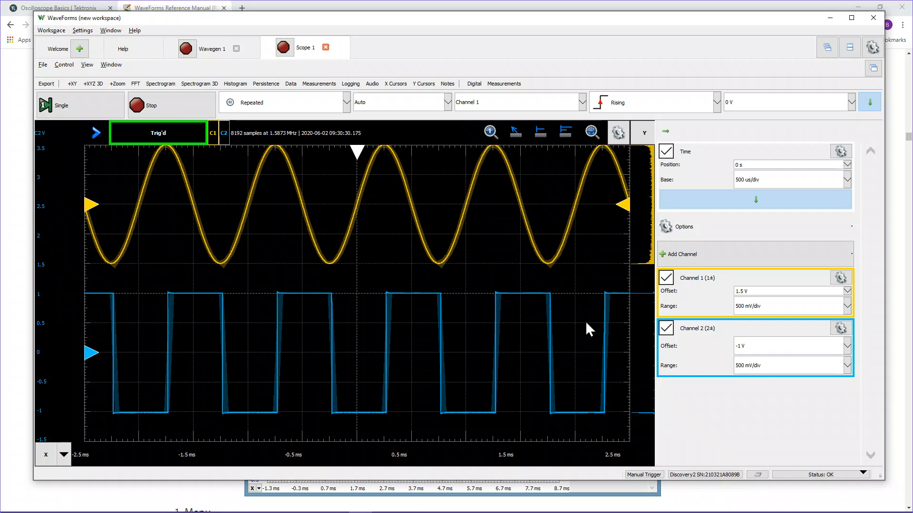
Step: Try a 2 ms/div time base on both channels' signals and return it to 500 us/div
click(848, 181)
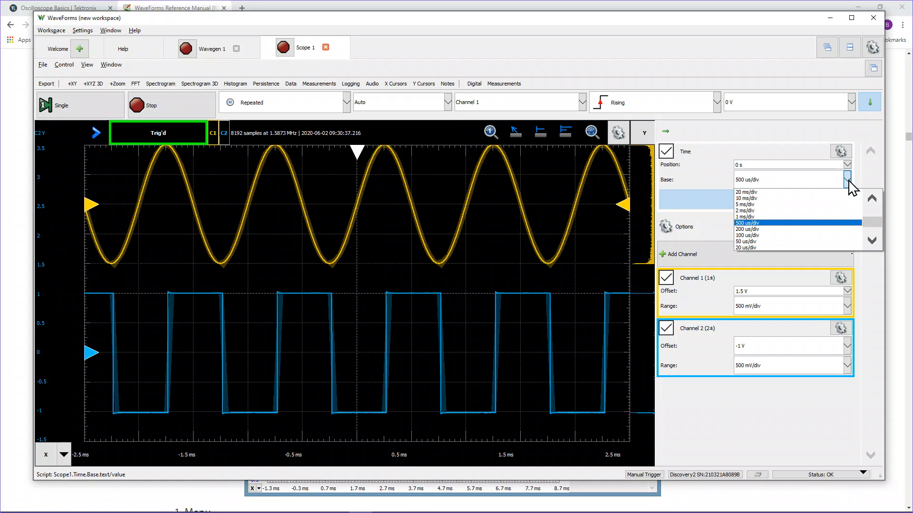
click(823, 217)
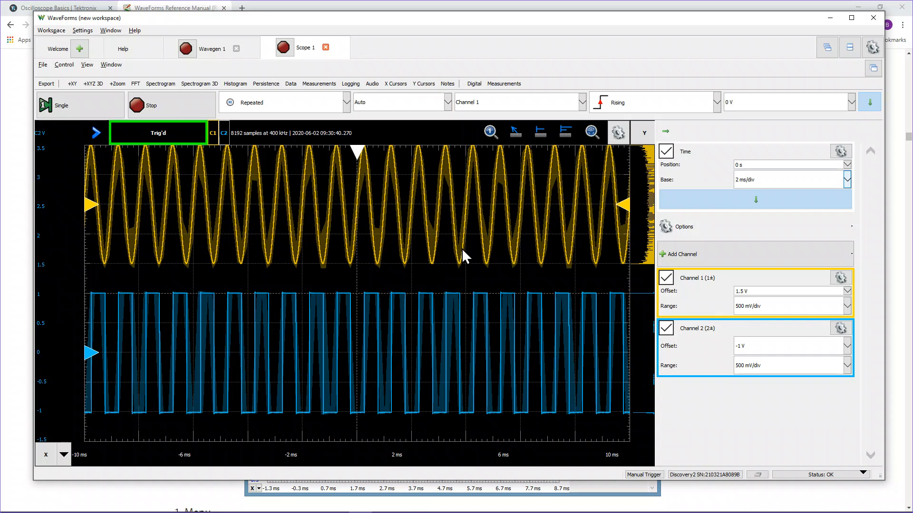
click(847, 180)
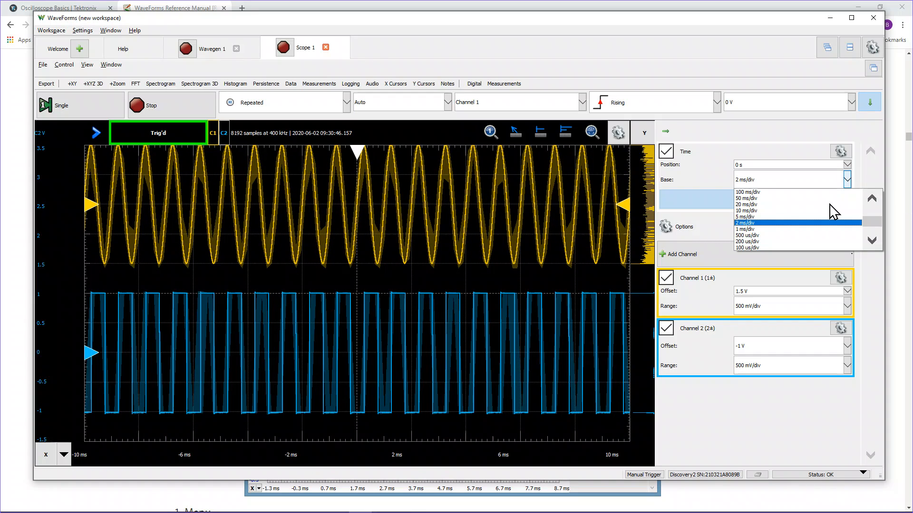
click(811, 236)
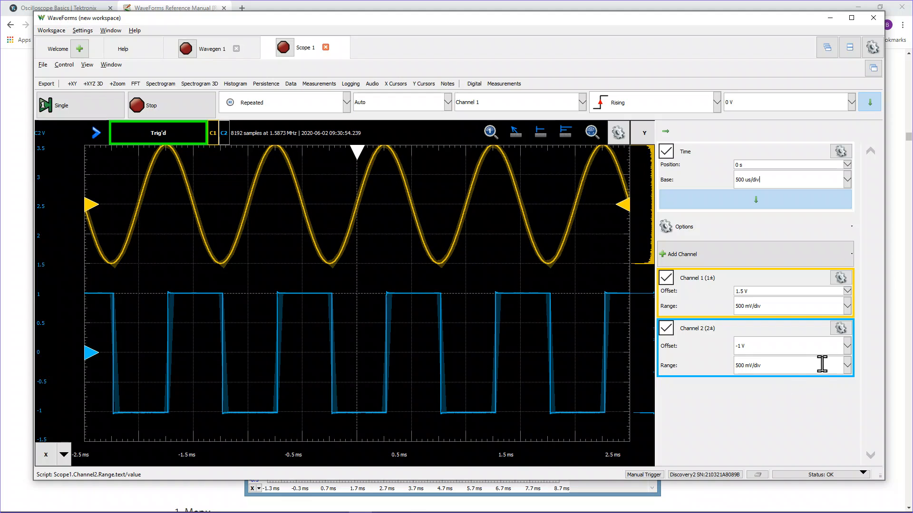
Step: Set Channel 2's range to 1 V/div and turn Channel 2 off
click(847, 366)
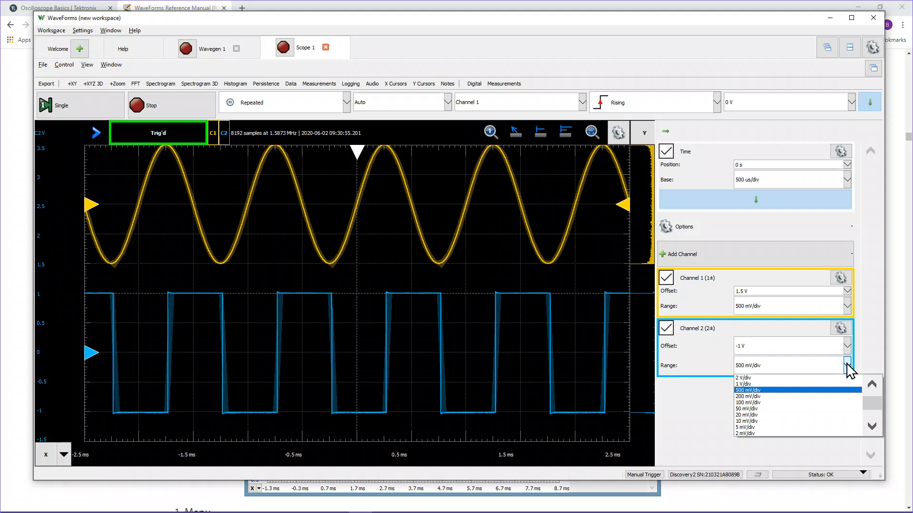
click(796, 384)
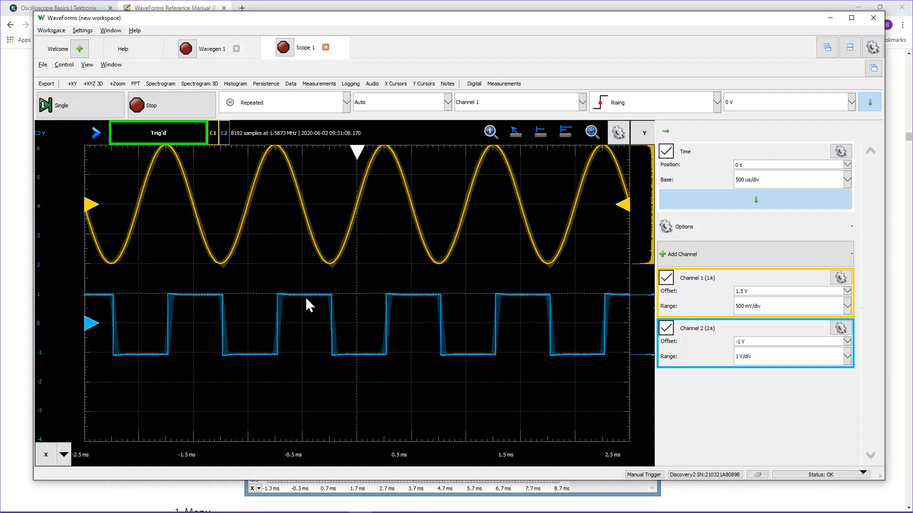
click(666, 328)
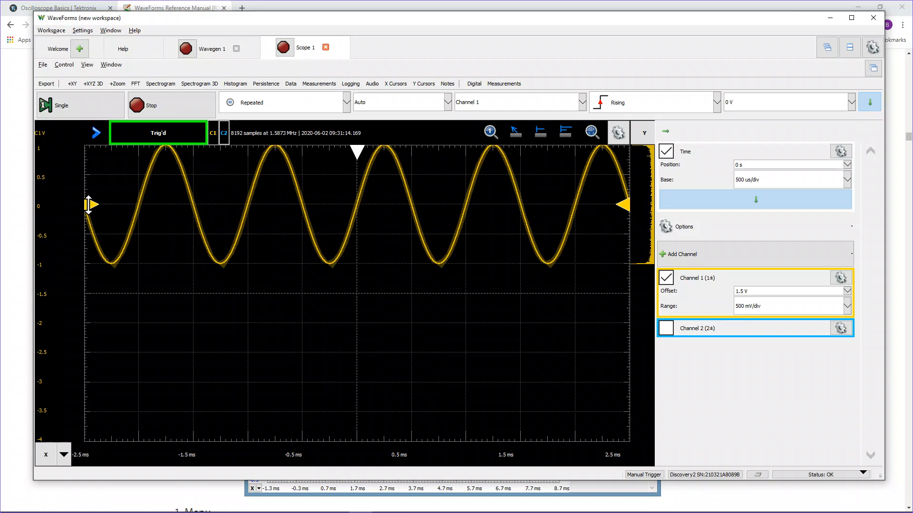
Step: Return Channel 1's offset to 0 V and shift the trigger point to the plot's start, at a 2.5 ms time position
drag(89, 205, 91, 294)
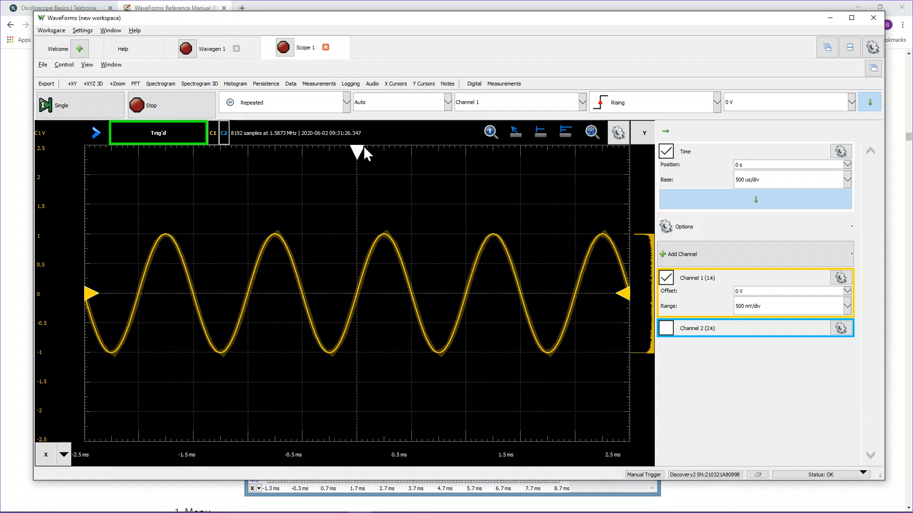
mouse_move(357, 150)
mouse_down()
mouse_move(122, 148)
mouse_move(139, 170)
mouse_move(83, 170)
mouse_up()
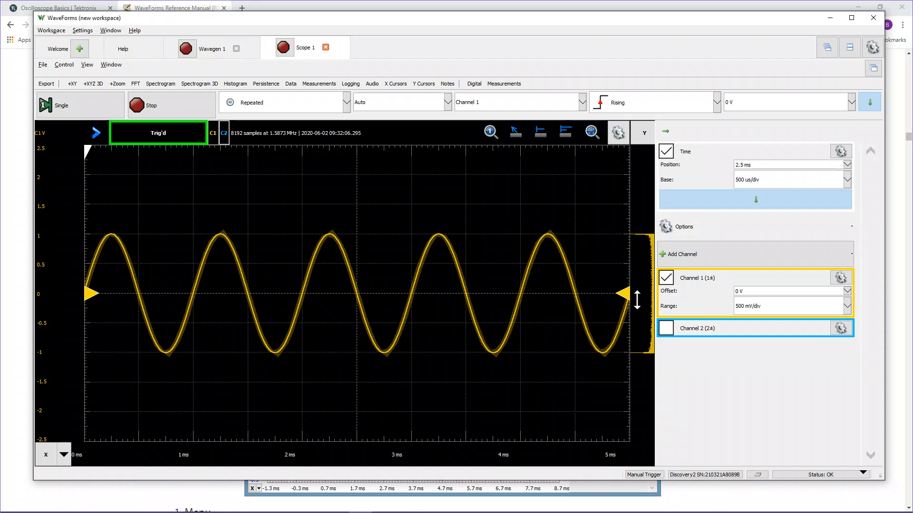
Step: Try trigger levels of 800 mV, 0 V and 550 mV on the Channel 1 sine wave
mouse_move(627, 292)
mouse_down()
mouse_move(618, 244)
mouse_move(601, 307)
mouse_move(615, 244)
mouse_up()
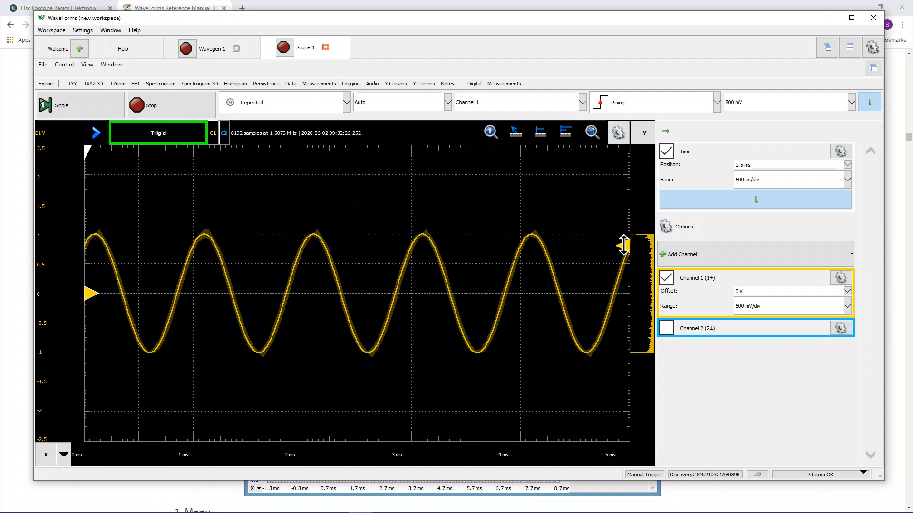
drag(624, 244, 625, 293)
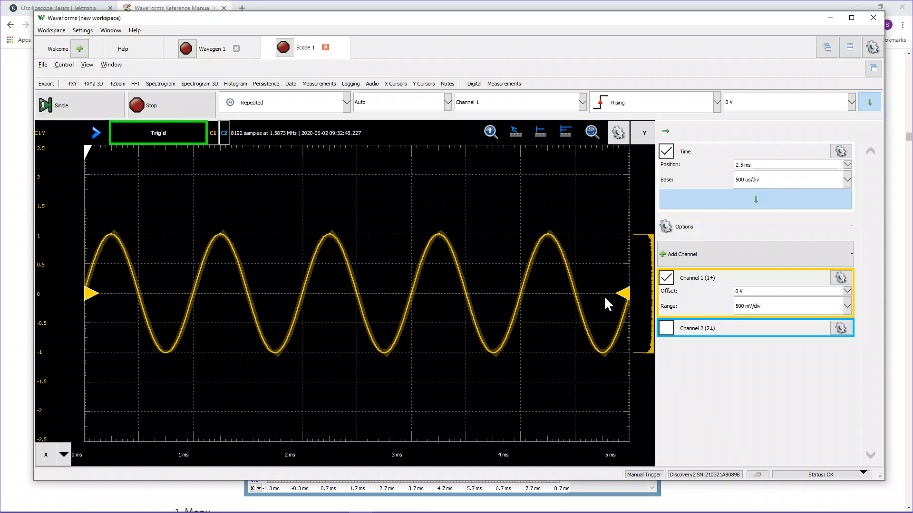
mouse_move(624, 293)
mouse_down()
mouse_move(626, 251)
mouse_move(628, 258)
mouse_up()
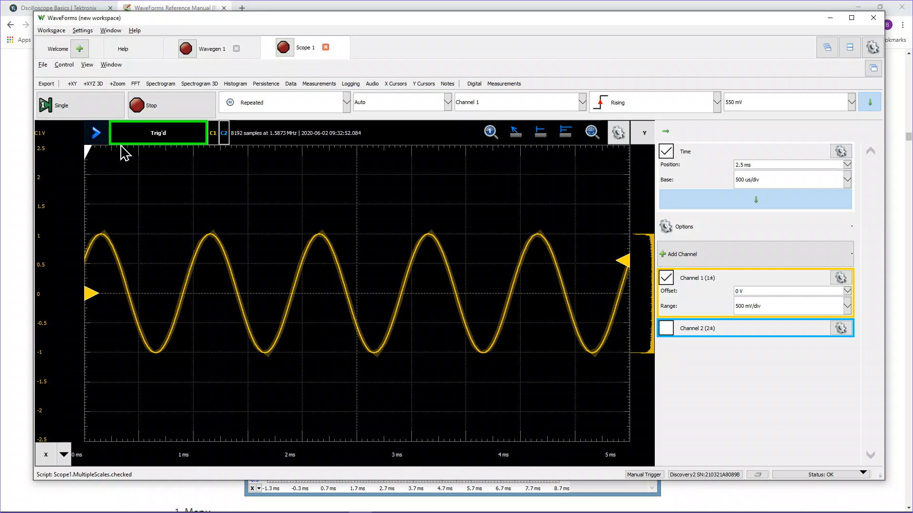
Step: With the time position at 0 s, move the trigger level to 650 mV and -100 mV, and return the position to 2.5 ms
drag(89, 150, 358, 159)
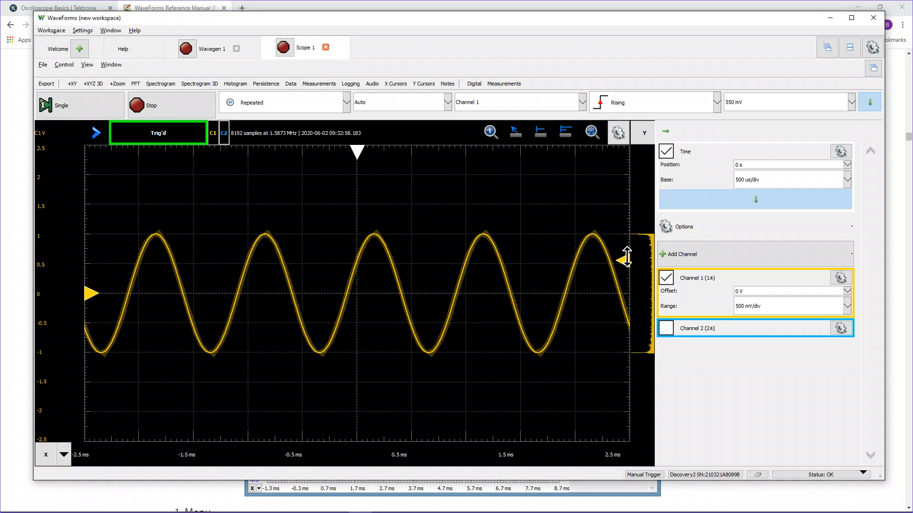
drag(627, 256, 627, 256)
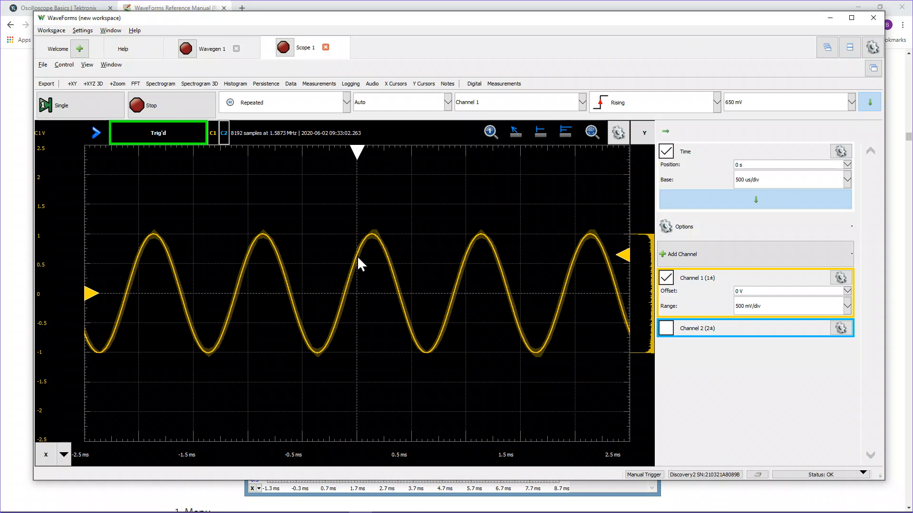
drag(623, 254, 623, 302)
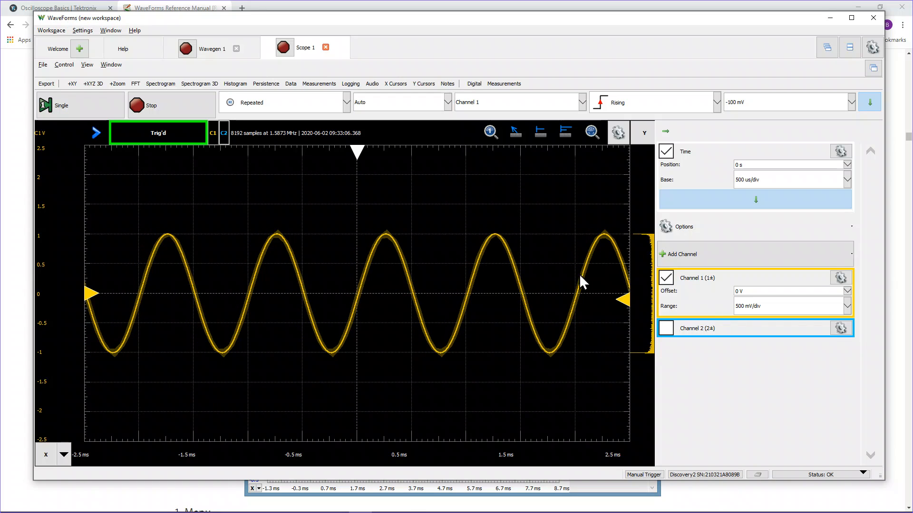
mouse_move(360, 147)
mouse_down()
mouse_move(205, 143)
mouse_move(76, 163)
mouse_move(93, 164)
mouse_move(86, 163)
mouse_up()
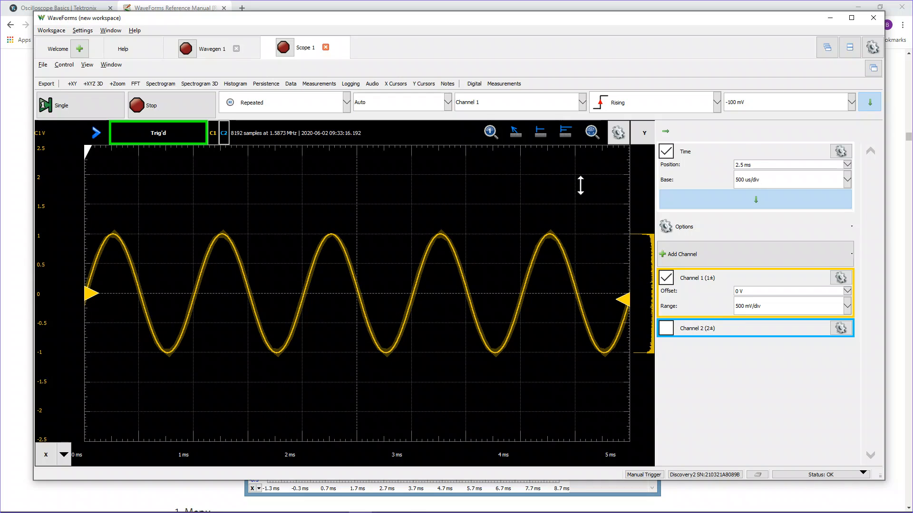
Step: Turn on the quick-measure cursor readout and try time bases of 5 ms/div and 2 ms/div, returning to 500 us/div
click(516, 136)
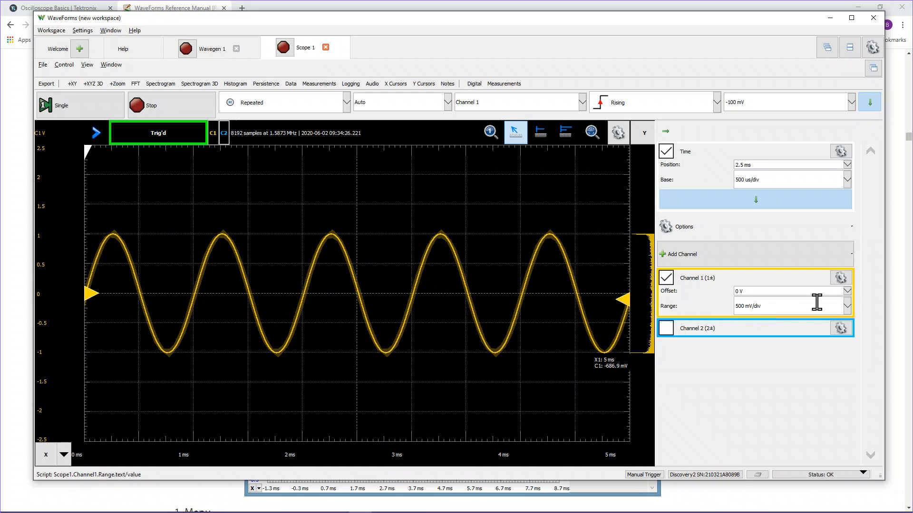
click(847, 181)
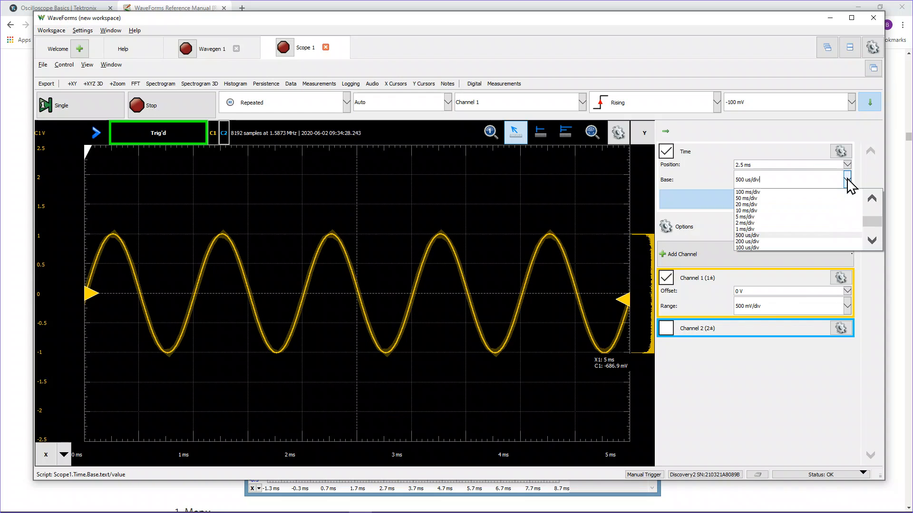
click(789, 205)
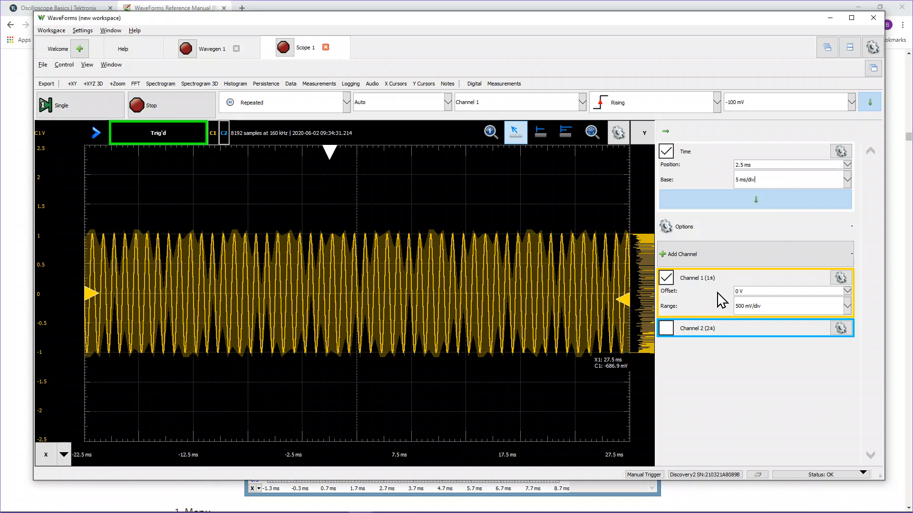
click(847, 179)
click(797, 229)
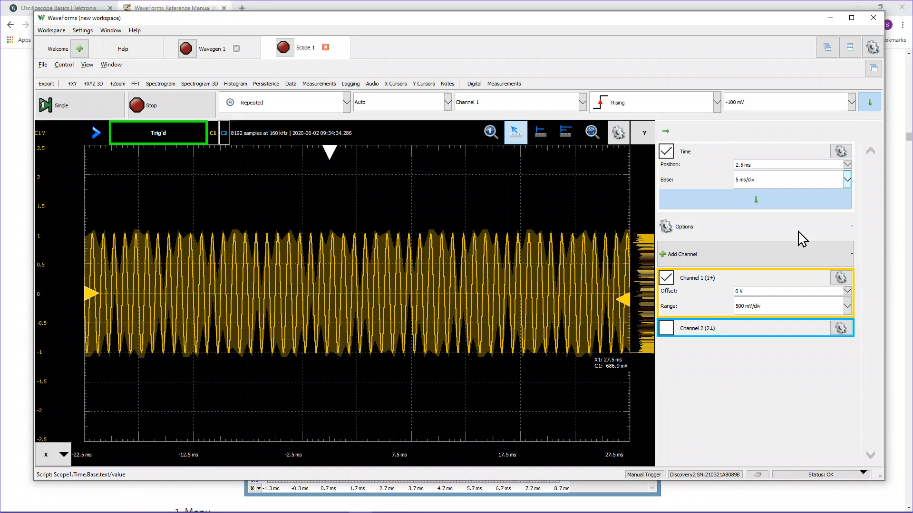
click(847, 180)
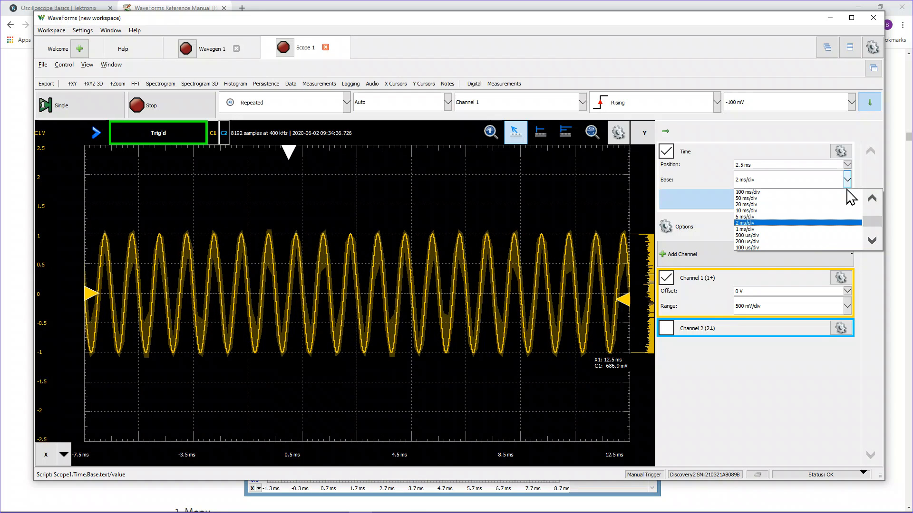
click(814, 235)
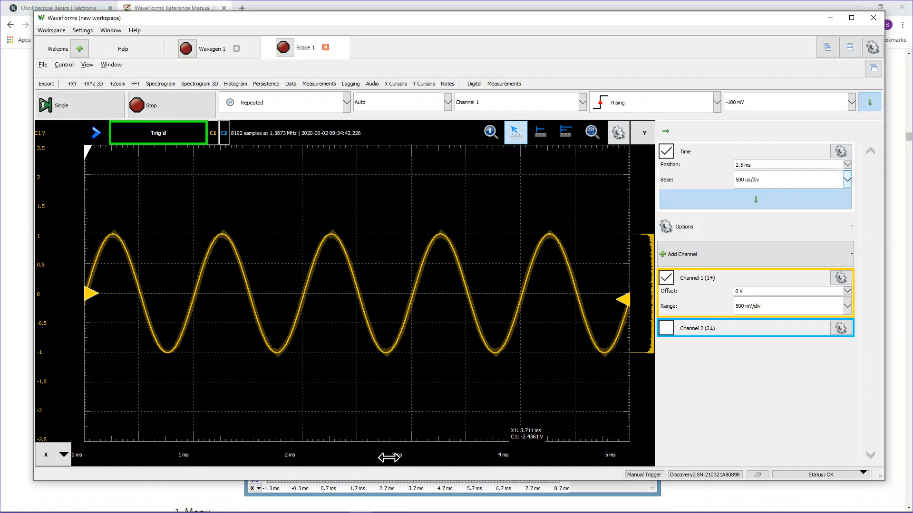
Step: Rescale the plot's time axis freehand to bases of about 625 us/div, 580 us/div and 1.29 ms/div
mouse_move(389, 458)
mouse_down()
mouse_move(537, 460)
mouse_move(247, 456)
mouse_move(530, 458)
mouse_move(437, 463)
mouse_move(462, 458)
mouse_up()
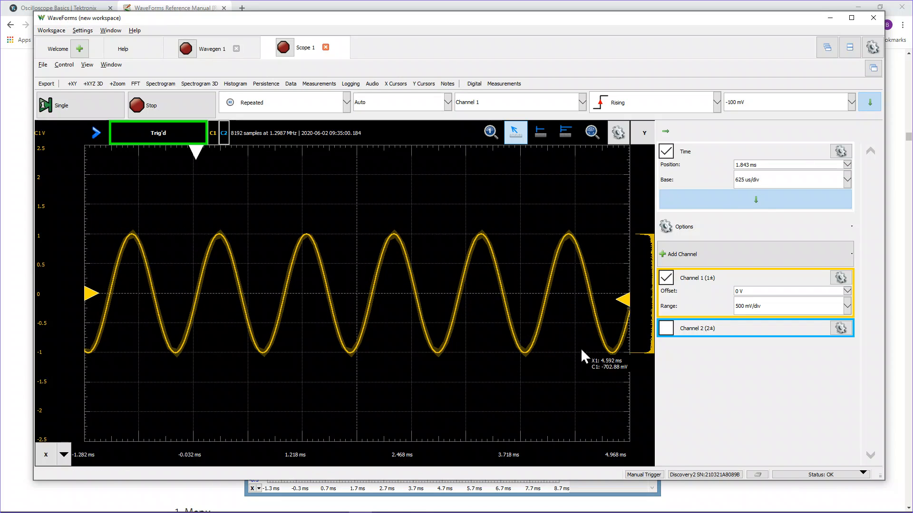
mouse_move(517, 453)
mouse_down()
mouse_move(500, 456)
mouse_move(513, 455)
mouse_up()
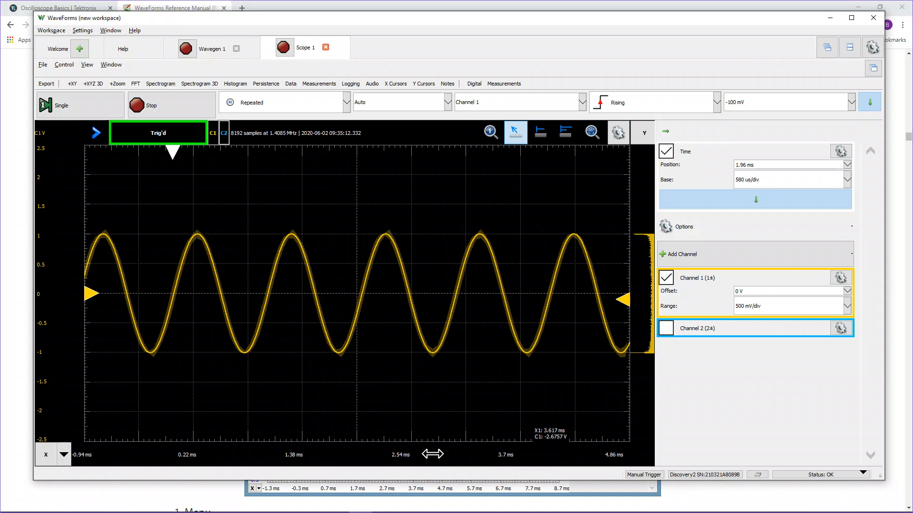
scroll(476, 457, down, 2)
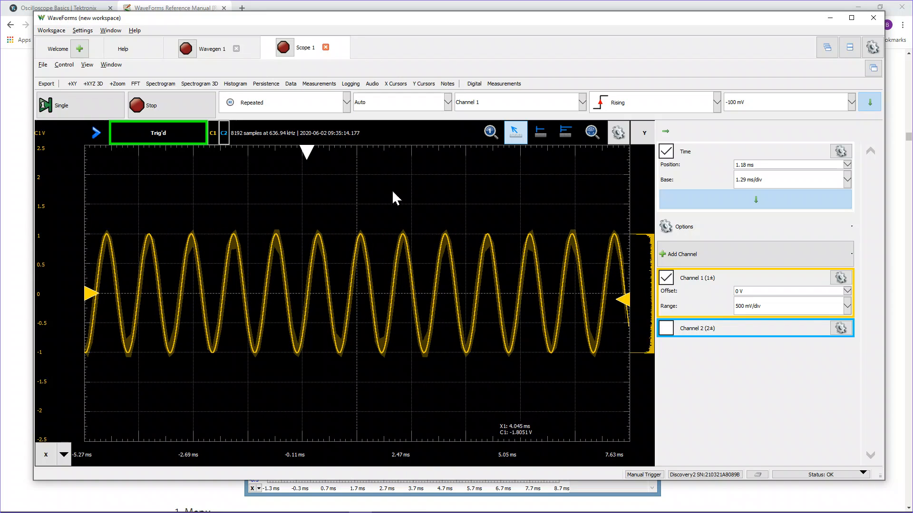